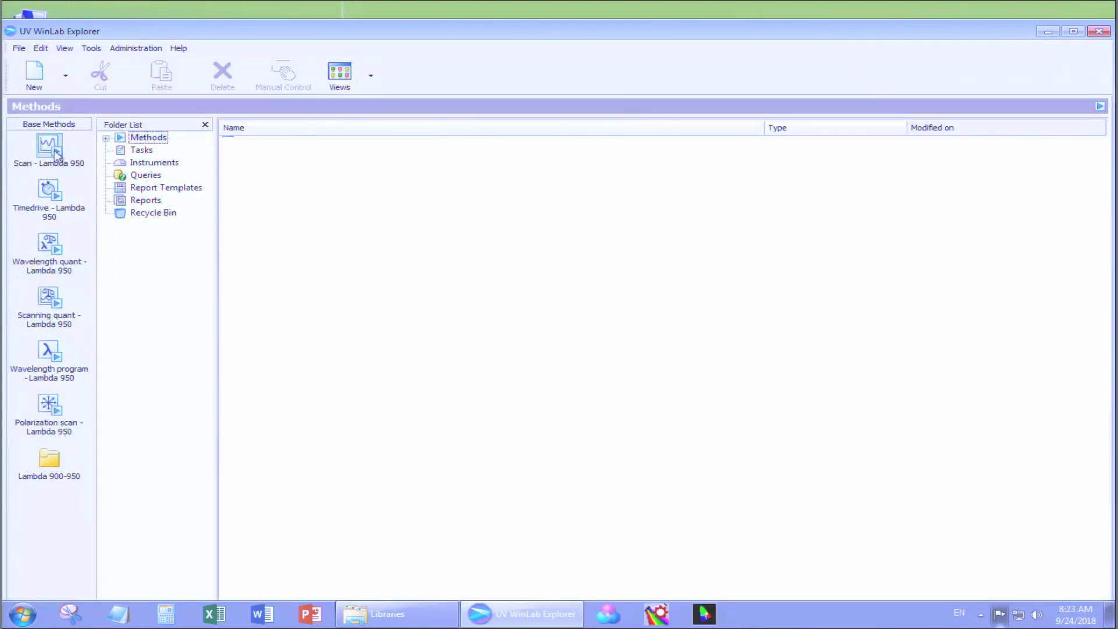
Open the Scan - Lambda 950 base method to get a new scan run window
double_click(53, 155)
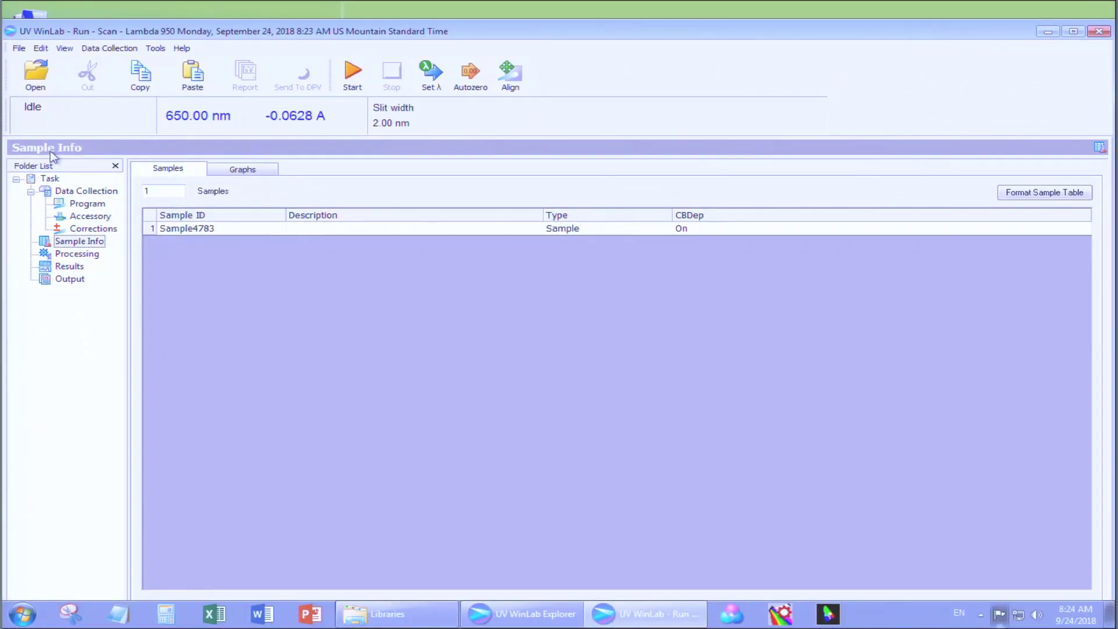
Set Data Collection to a 5 nm interval, %T ordinate mode, 4 nm PMT slit and InGaAs gain 10
left_click(80, 193)
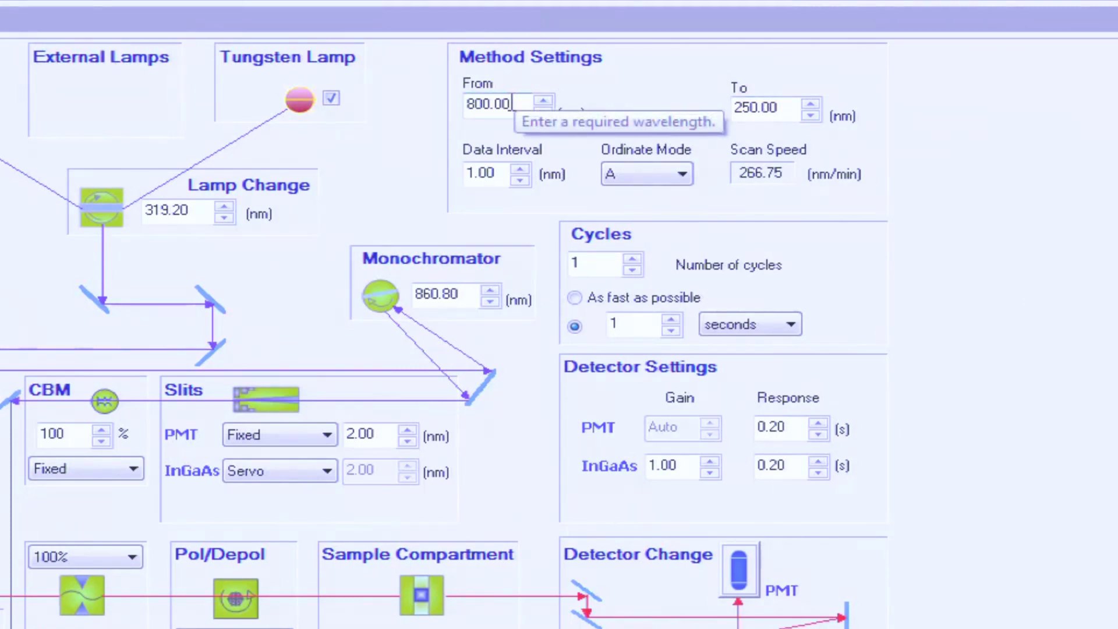
left_click_drag(502, 173, 412, 167)
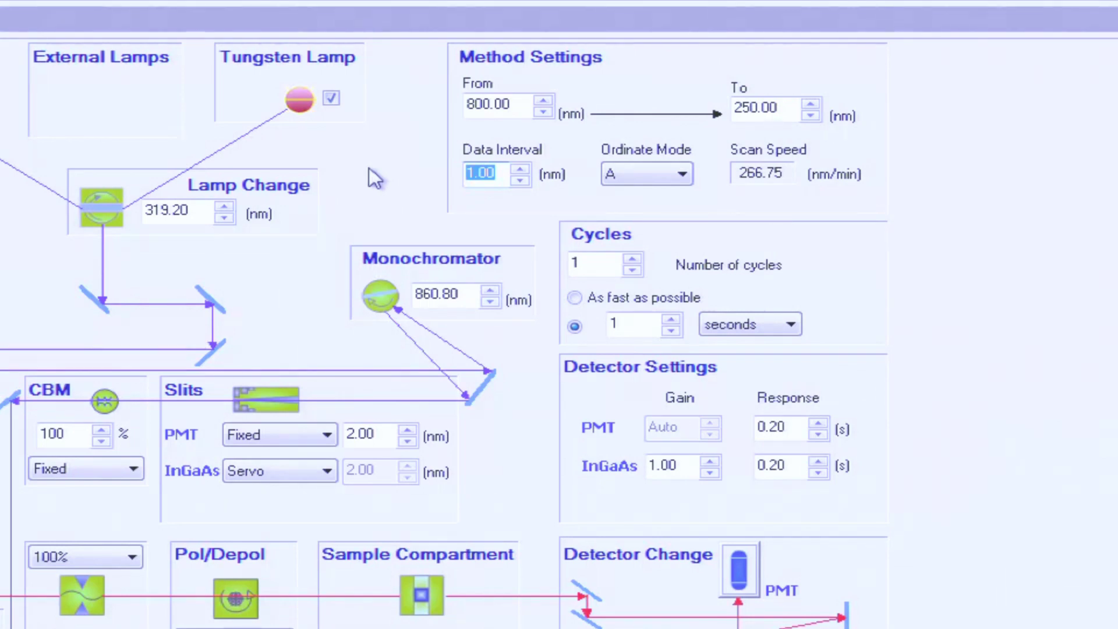
type("5")
left_click(683, 173)
left_click(646, 211)
left_click_drag(389, 434, 260, 425)
type("4")
left_click(692, 466)
left_click_drag(691, 467, 592, 467)
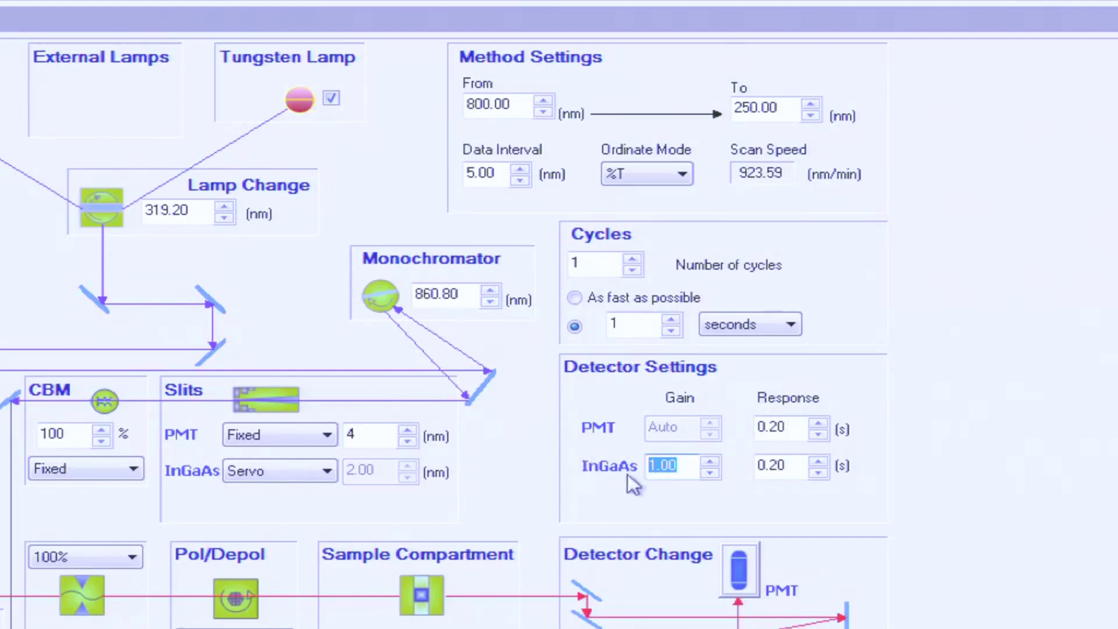
type("10")
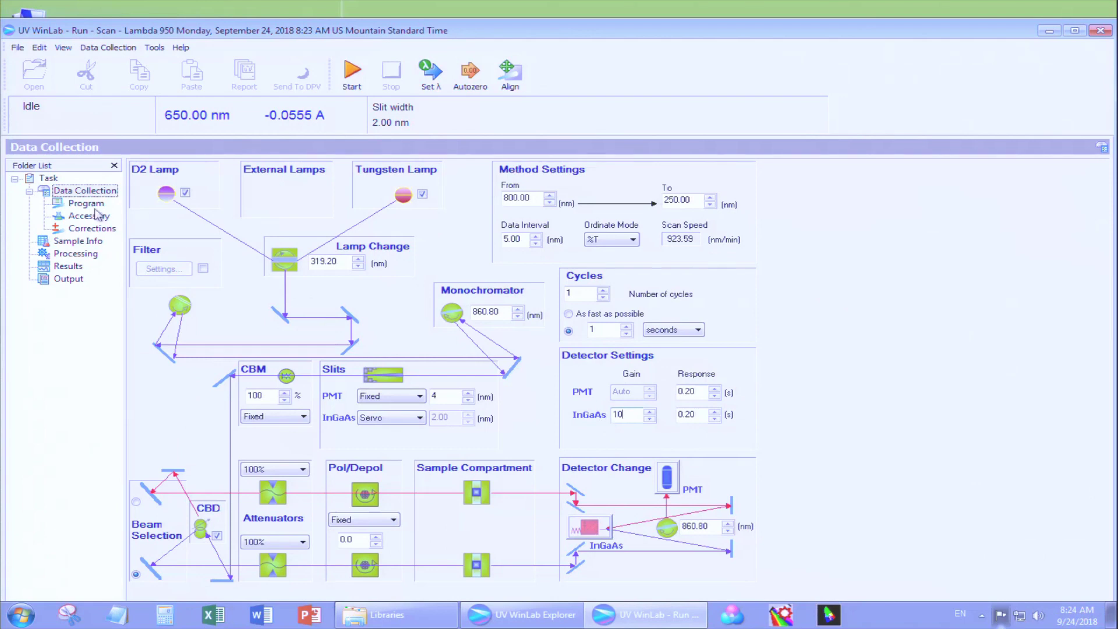
Change the sample count to 5 and back to 1, then begin typing 'glass s' as the Sample ID
left_click(73, 241)
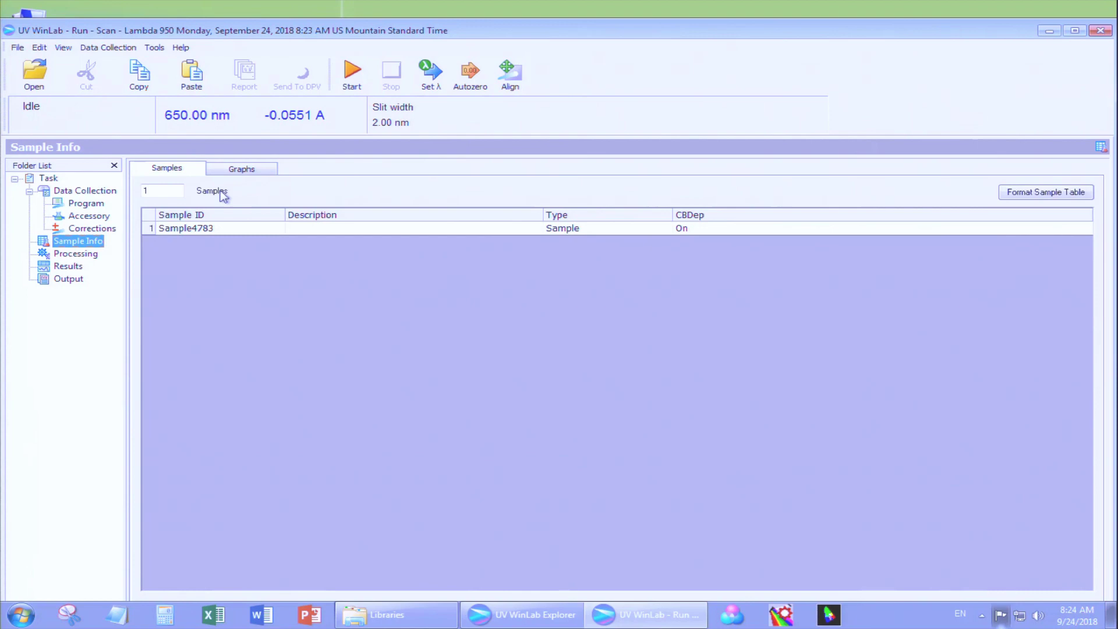
double_click(158, 191)
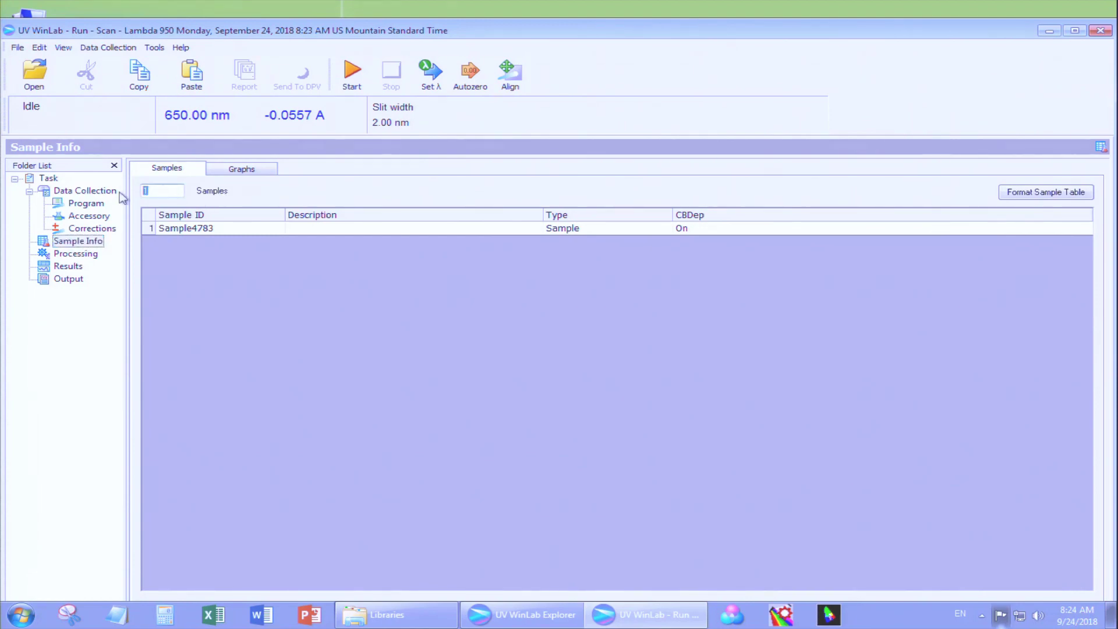
type("5")
key("Return")
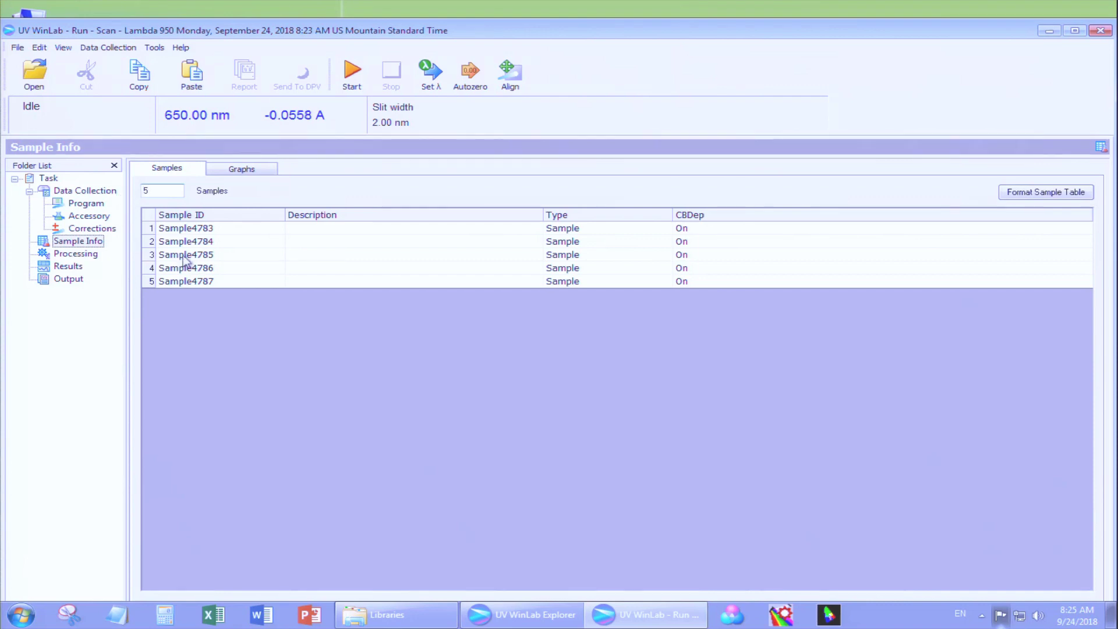
double_click(160, 191)
type("1")
key("Return")
left_click(226, 231)
type("glass slide")
Turn on the 0%T / Blocked Beam Baseline correction on the Corrections page
left_click(89, 228)
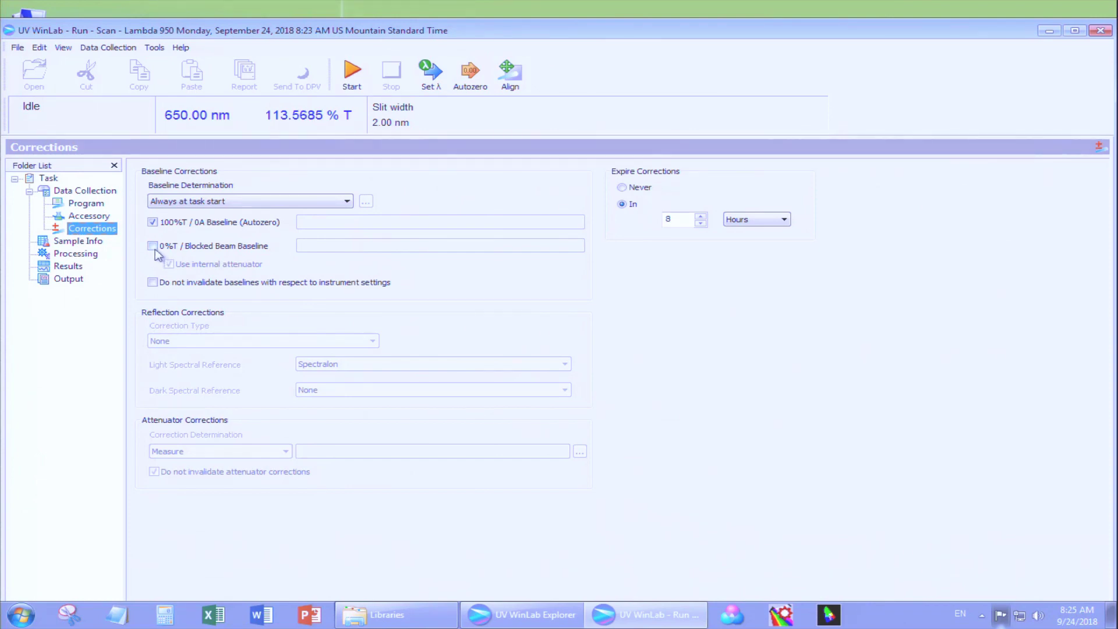
left_click(154, 246)
Start the run and accept the Autozero prompt to collect the 100%T and 0%T baselines
left_click(353, 72)
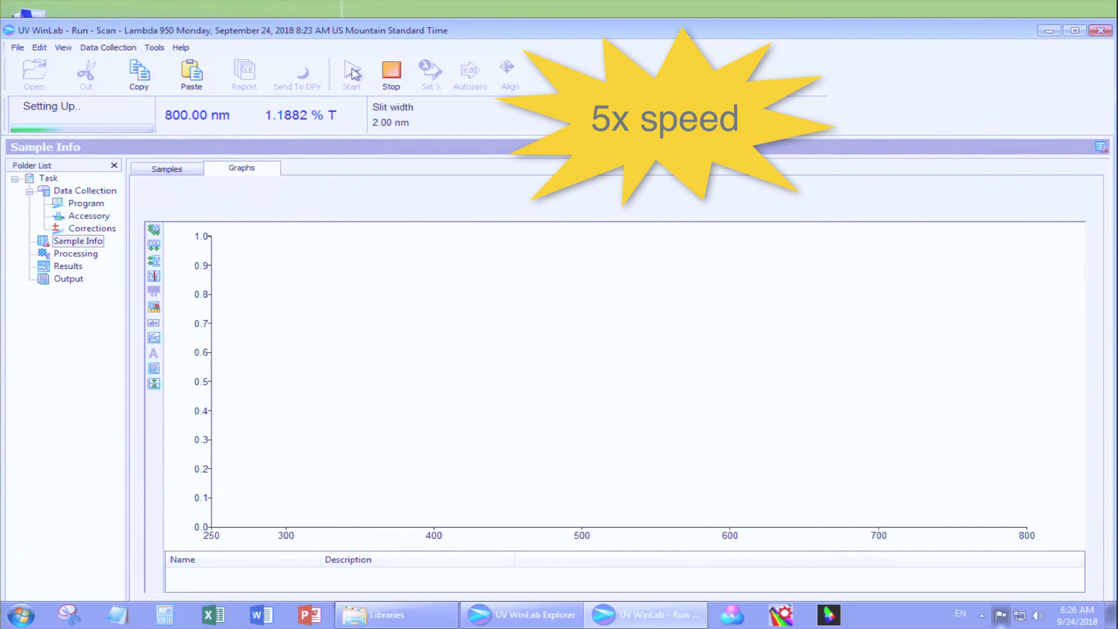
key("Return")
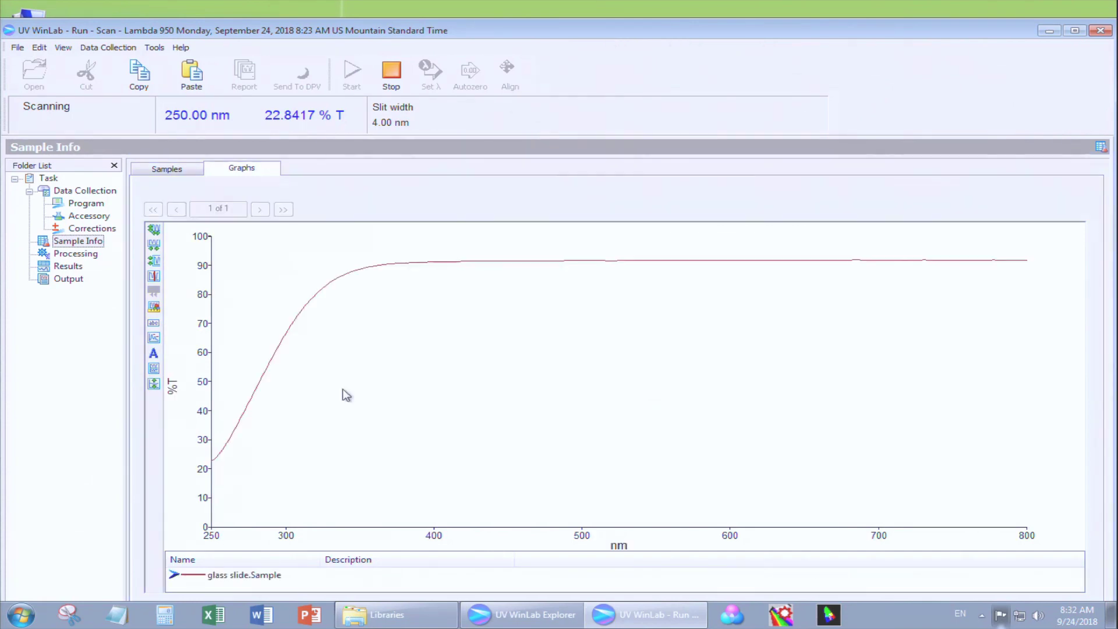
Acknowledge the 'All samples run' notice, insert a sample row above glass slide, and open Data Collection
left_click(167, 170)
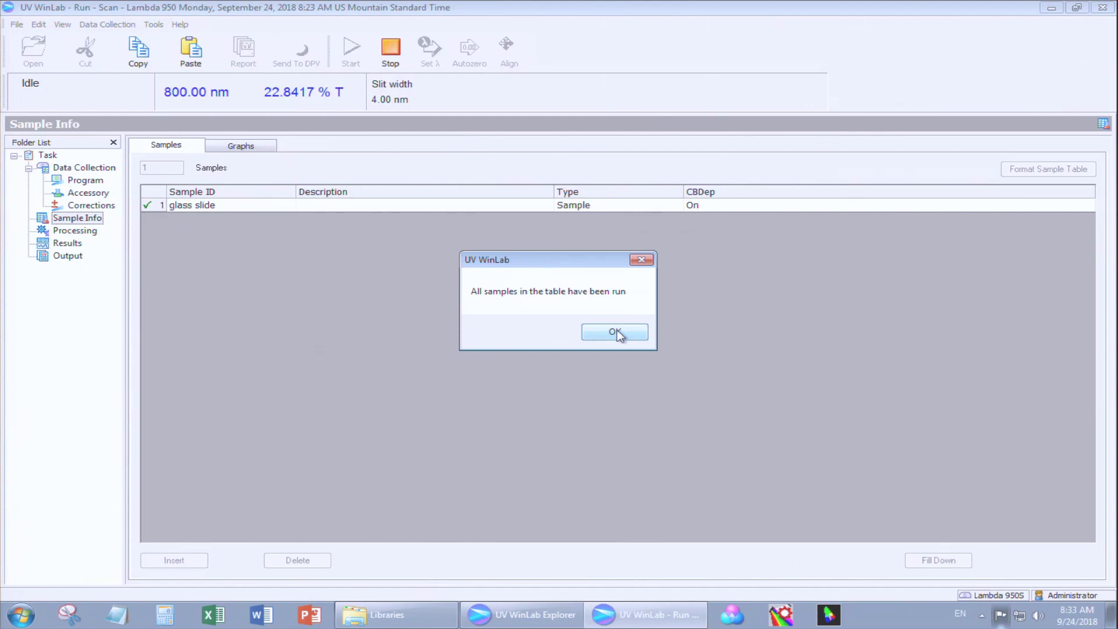
left_click(617, 332)
left_click(217, 149)
left_click(170, 145)
left_click(183, 560)
left_click(217, 206)
left_click(95, 169)
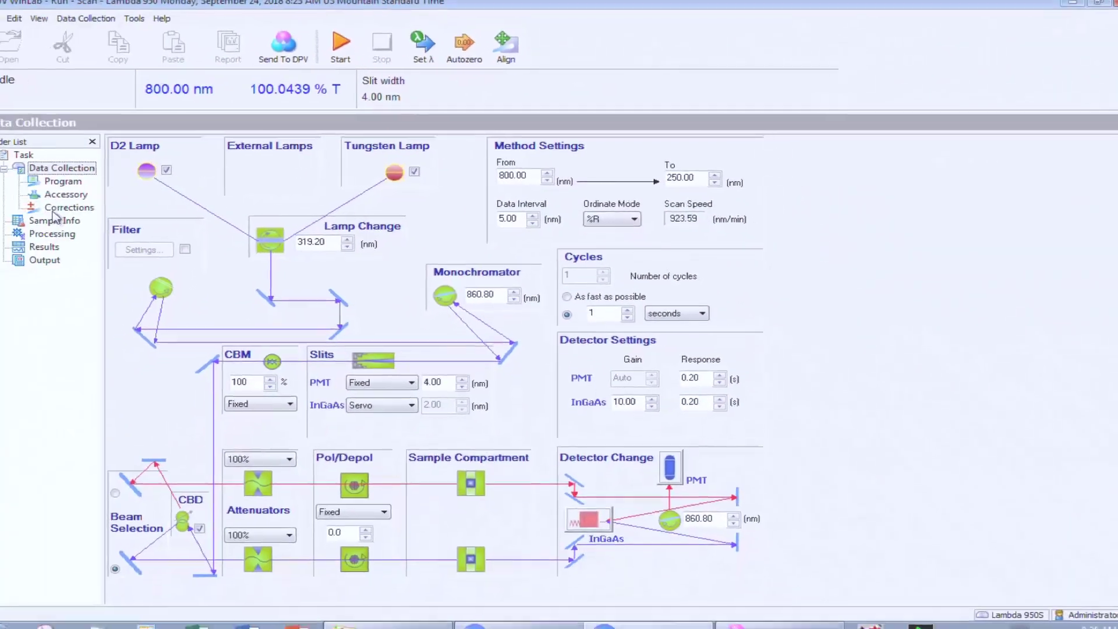
Choose 'Reflectance corrected for reference (%RC)' as the correction type on the Corrections page
left_click(56, 208)
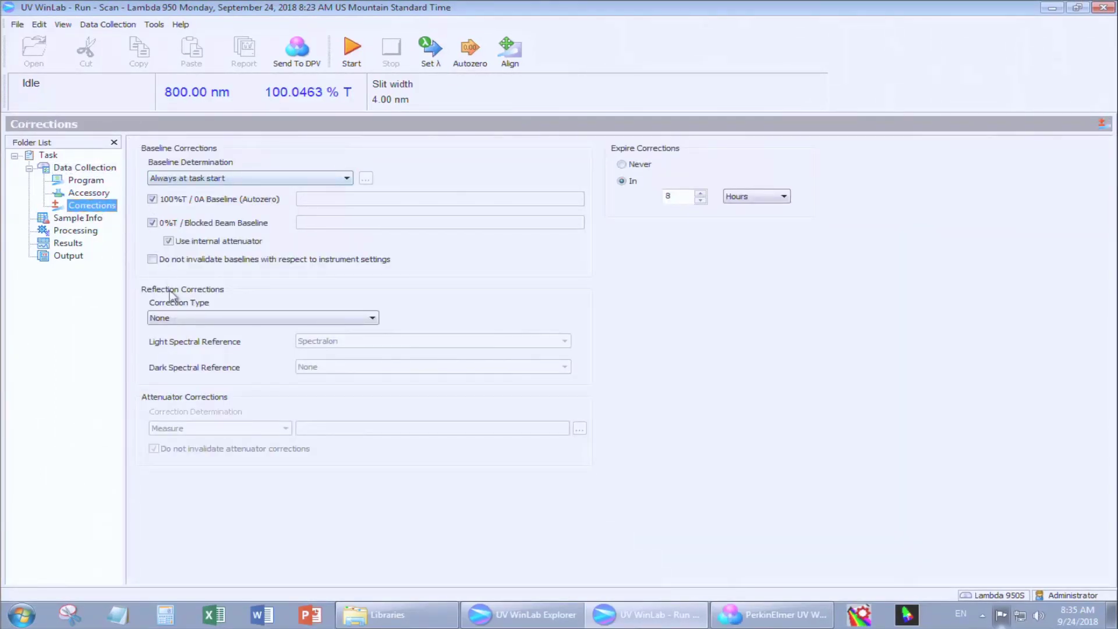
left_click(372, 319)
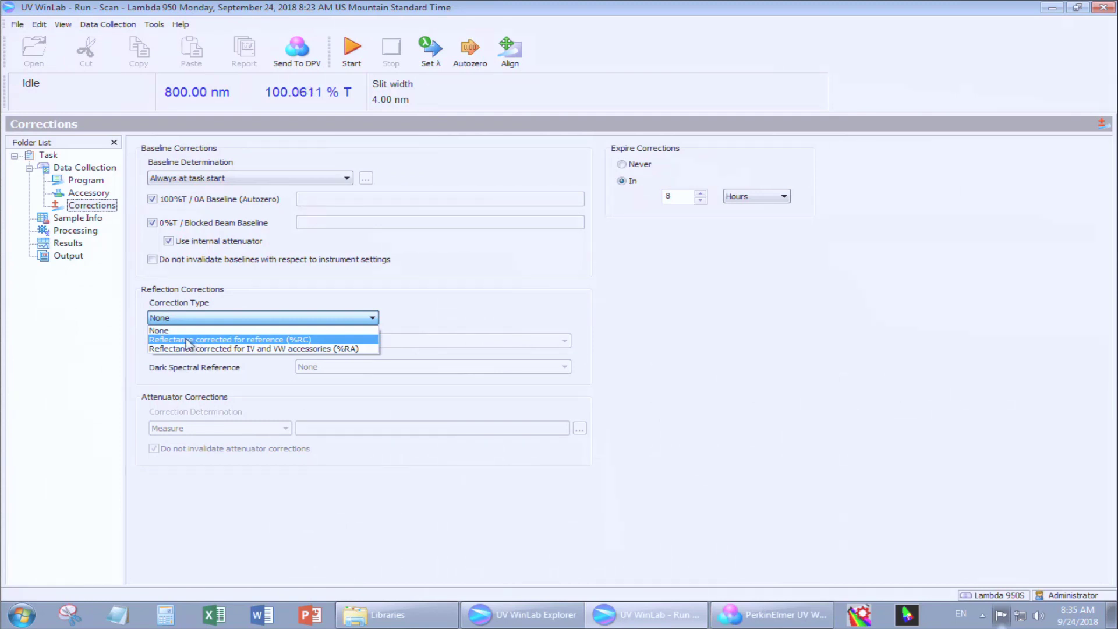
left_click(186, 340)
Enter 'reference' as the srs50 sample's description and start the run
left_click(76, 219)
left_click(169, 146)
key("Tab")
type("reference")
key("Return")
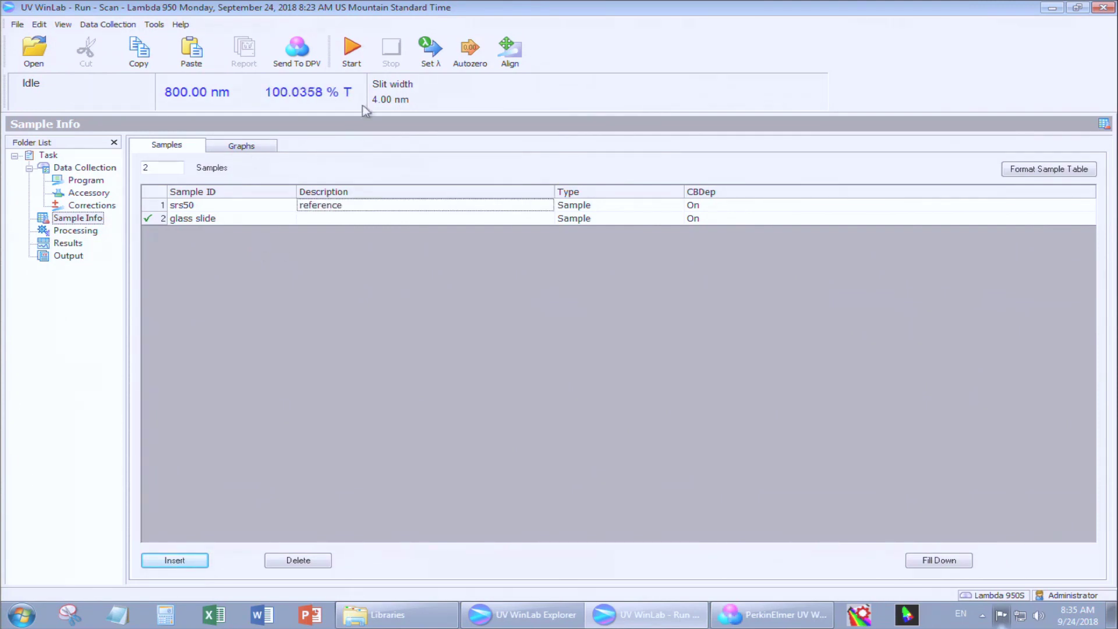
left_click(352, 51)
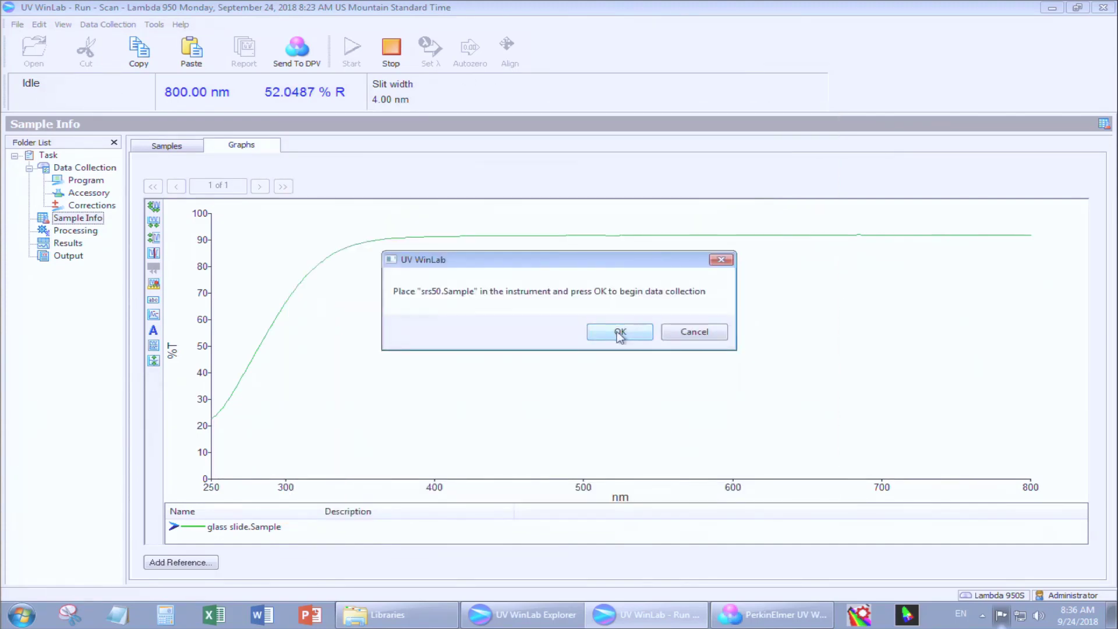
Confirm the prompt so the srs50 reference reflectance scan begins
left_click(620, 333)
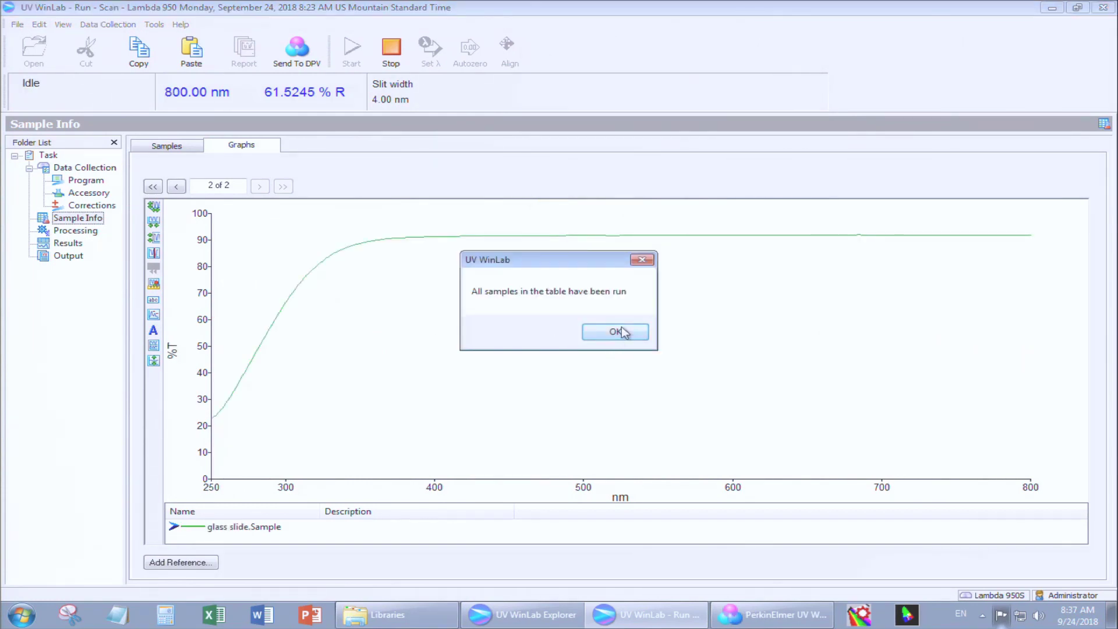
Send the srs50 and glass slide scans to the Data Processor, then open and cancel File > Export
left_click(615, 332)
left_click(302, 51)
left_click(781, 622)
left_click(20, 24)
left_click(46, 93)
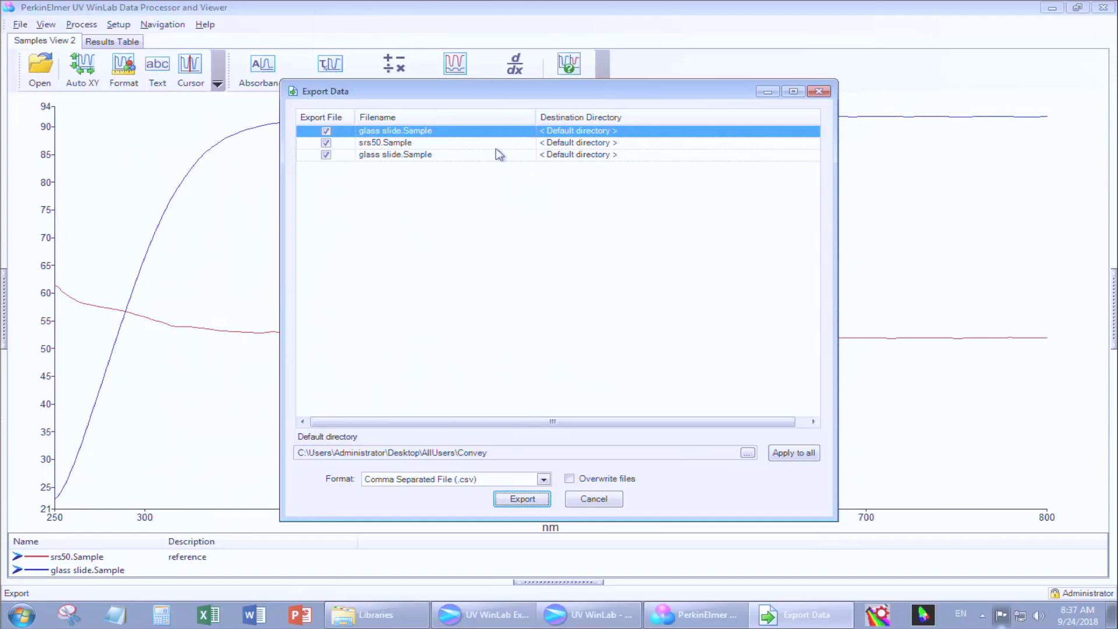
left_click(602, 504)
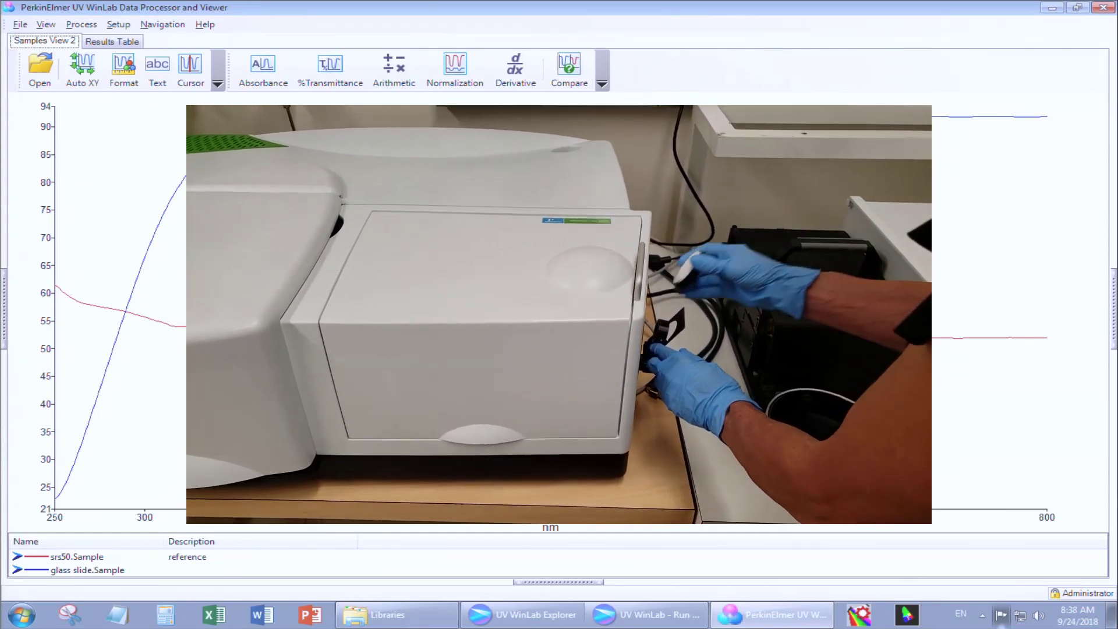